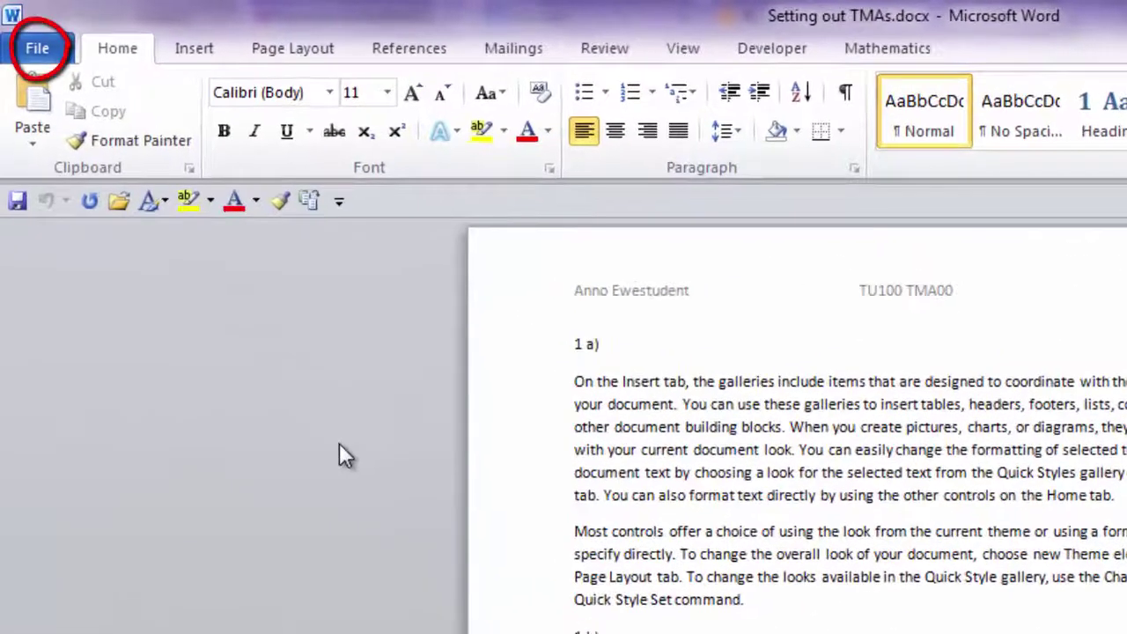
Step: Create a new blank document with Ctrl+N
key("ctrl+n")
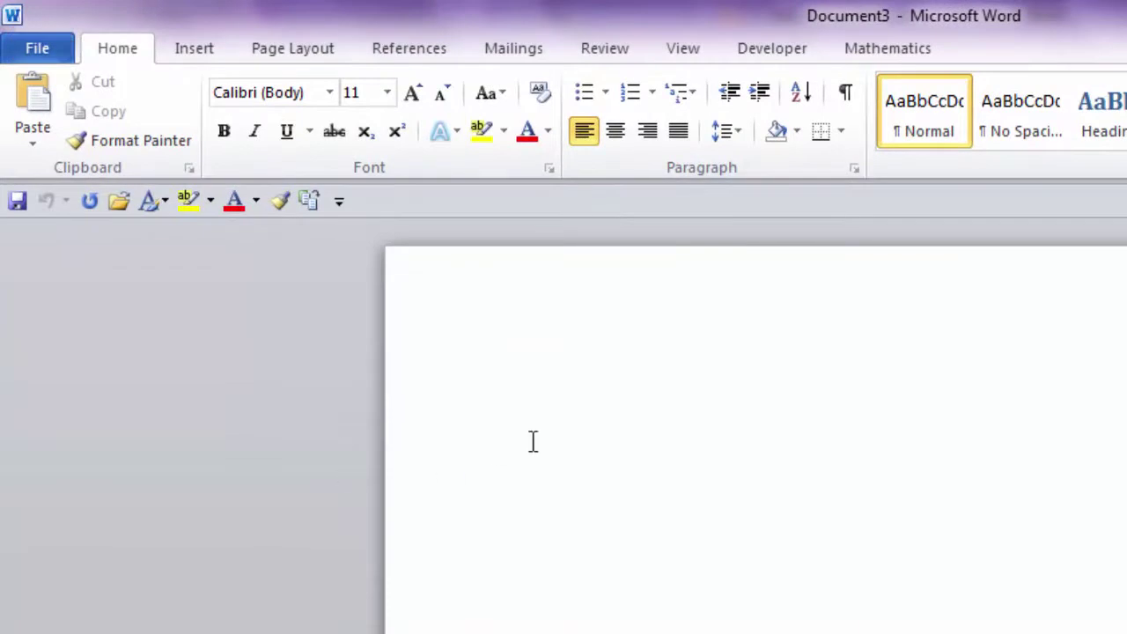
Step: Type a few lines of throwaway practice text, then undo it all
type("kjkjb  n jhb .n")
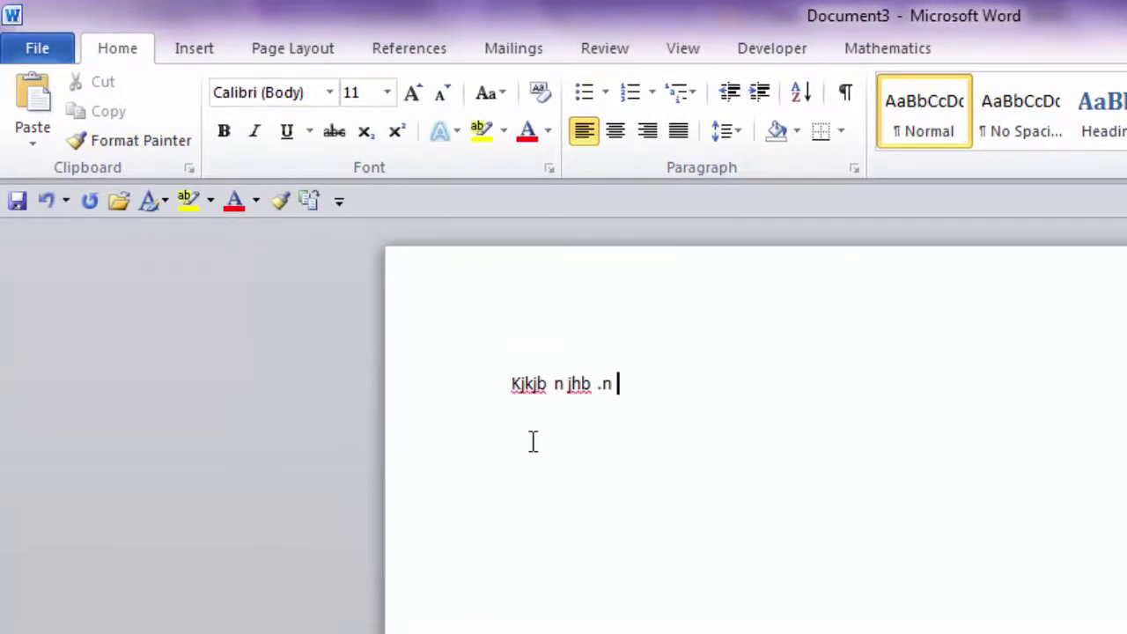
key("Return")
type("df")
key("Return")
type("]")
key("Return")
type("fd")
key("Return")
key("ctrl+z")
key("ctrl+z")
key("ctrl+z")
key("ctrl+z")
key("ctrl+z")
key("ctrl+z")
key("ctrl+z")
key("ctrl+z")
key("ctrl+z")
key("ctrl+z")
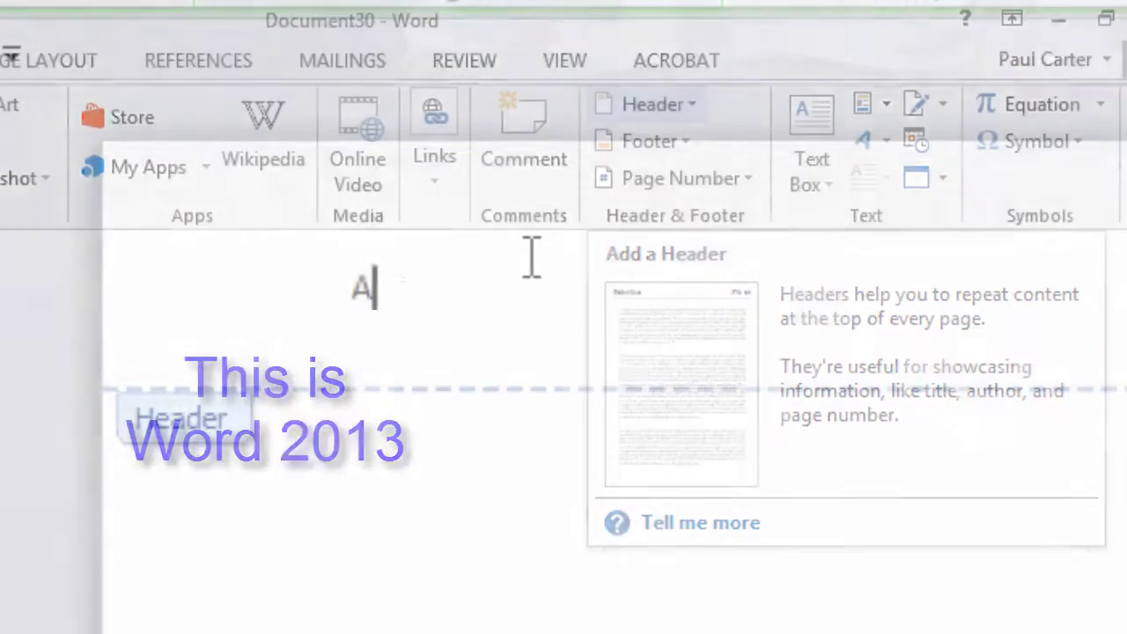
Step: Fill the header: student's name left, TU100 TMA01 centred, 'PI:' plus the personal identifier right
type("nno")
type(" Ewe")
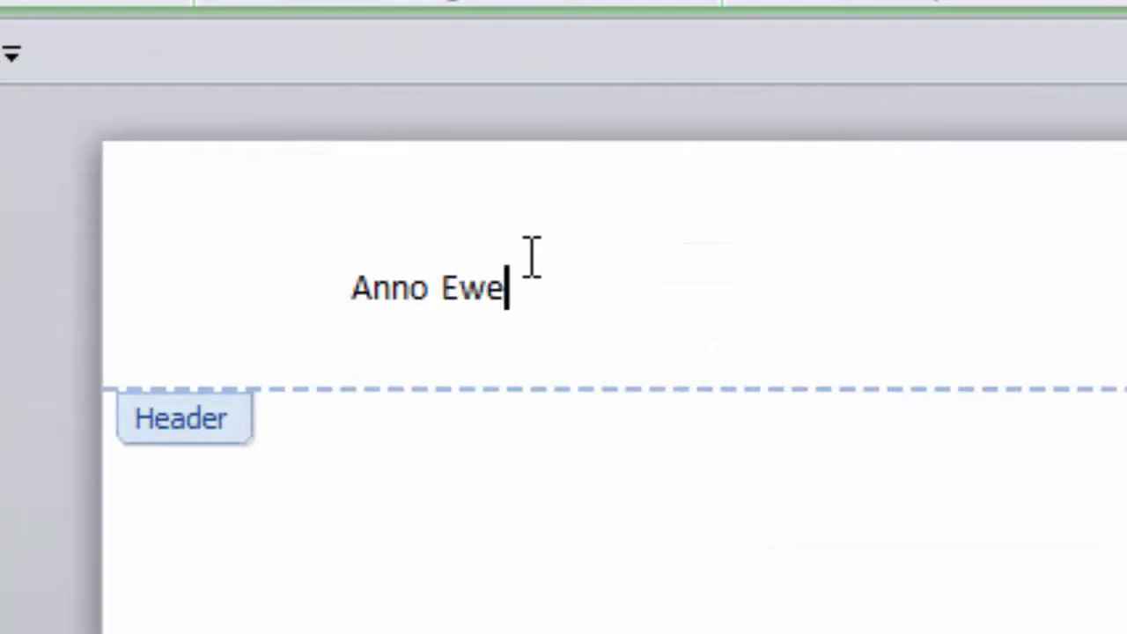
type("student")
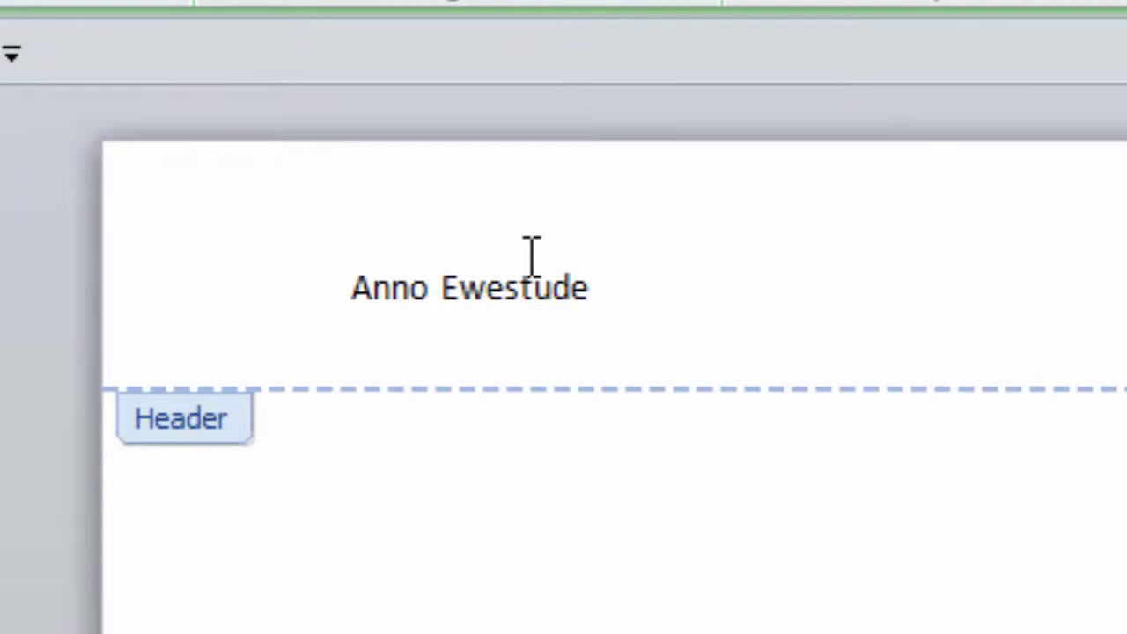
key("Tab")
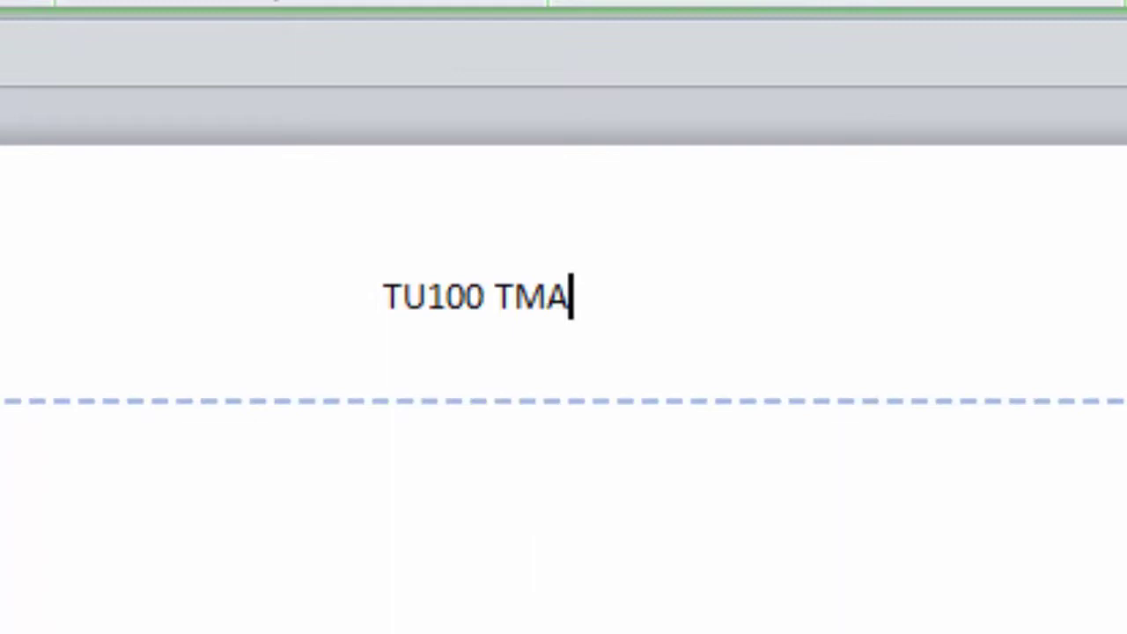
type("01")
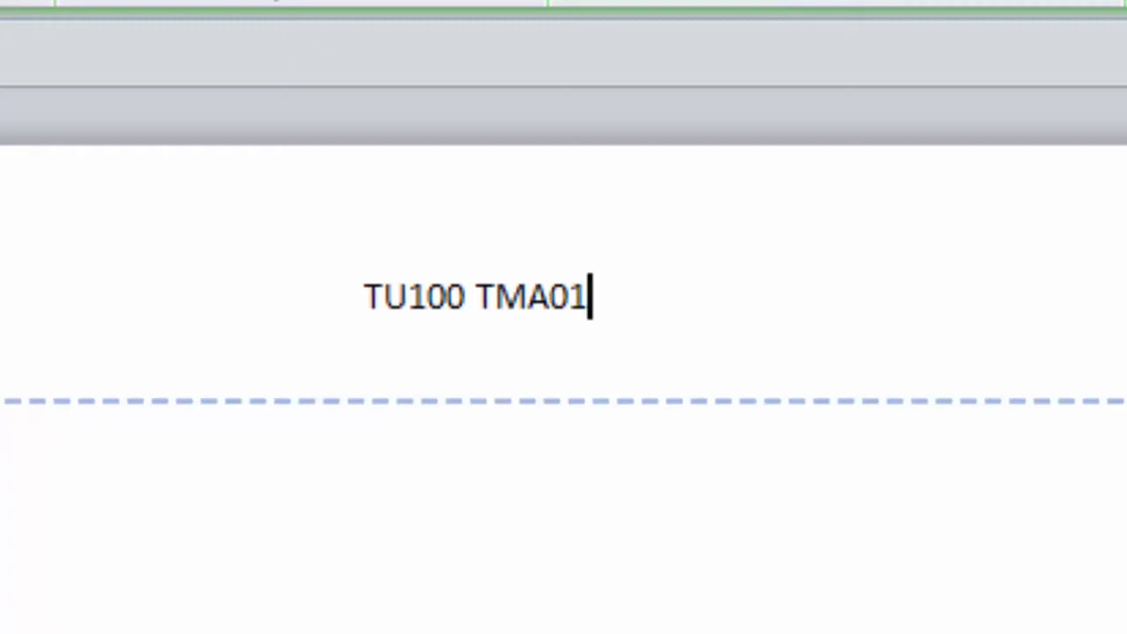
key("Tab")
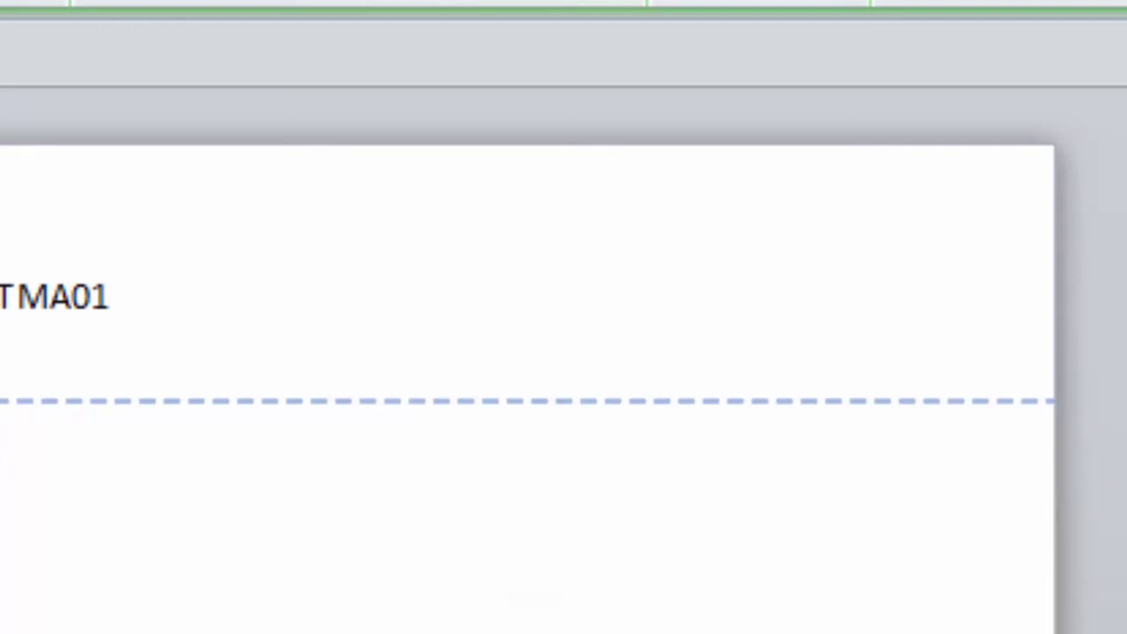
type("Pl")
type(": ")
type("A")
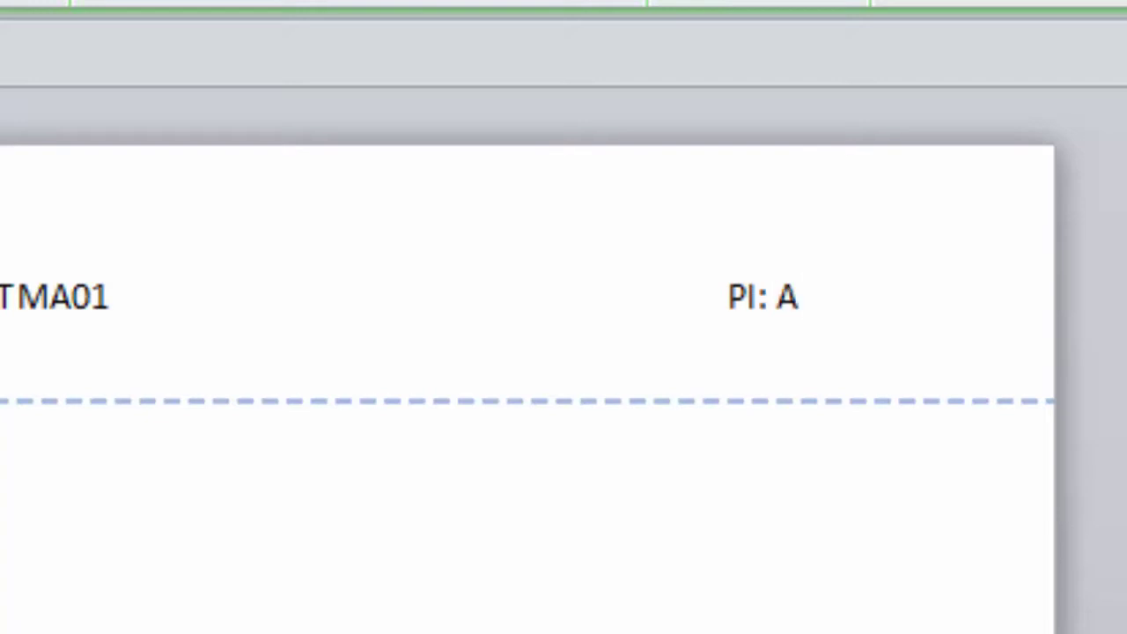
type("123456")
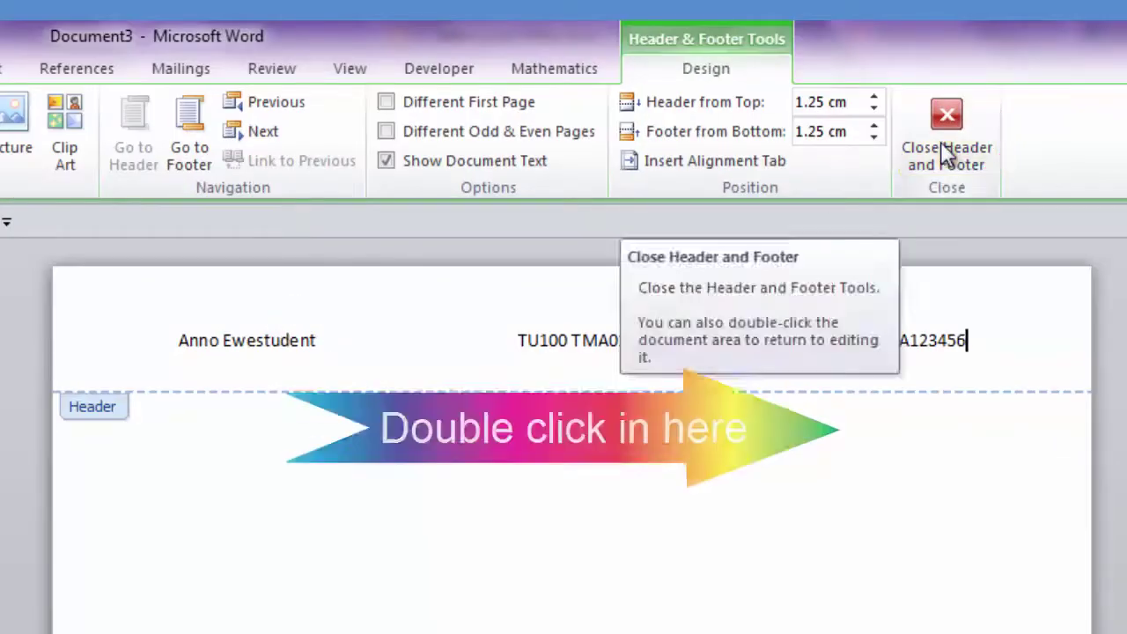
Step: Return to the body text and scroll through the pages to check the header repeats
double_click(568, 601)
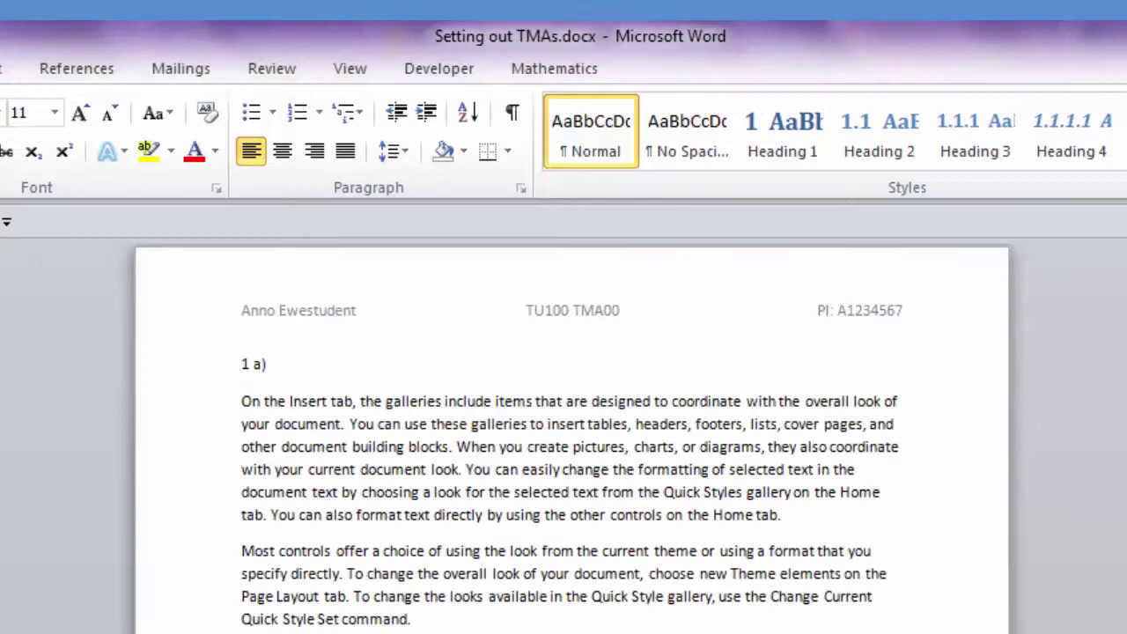
scroll(572, 439, "down", 6)
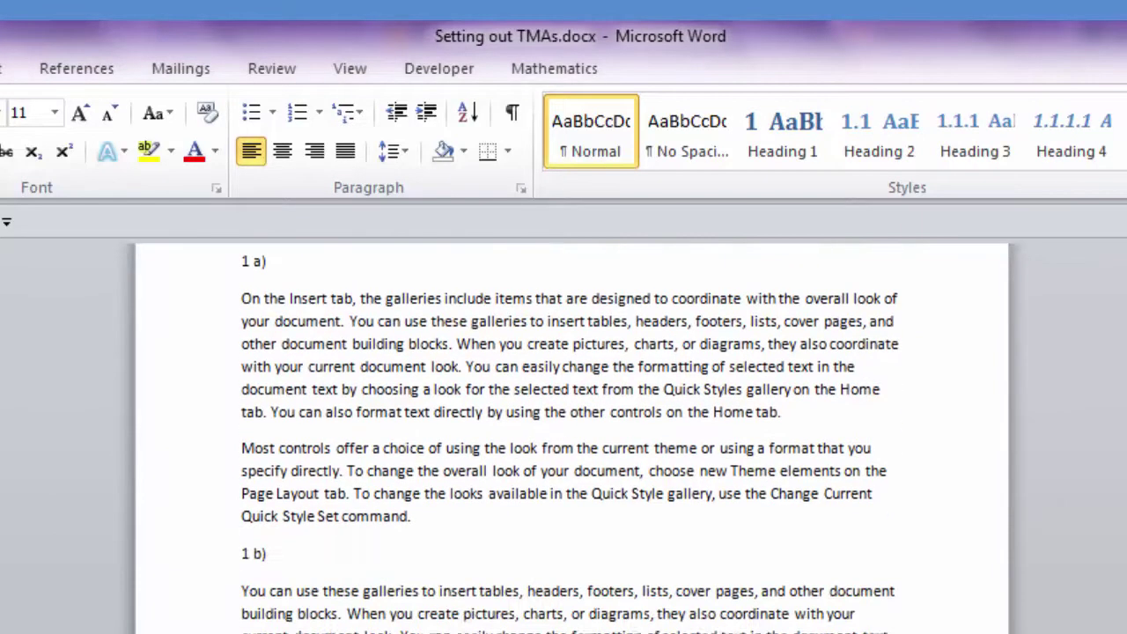
scroll(573, 438, "down", 7)
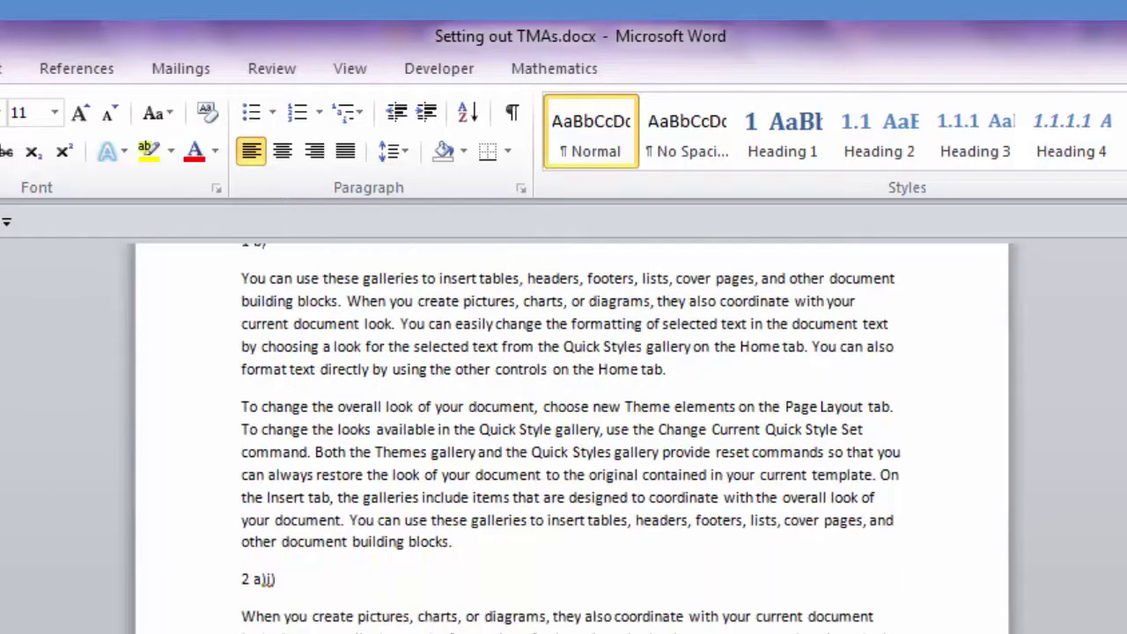
scroll(572, 439, "down", 4)
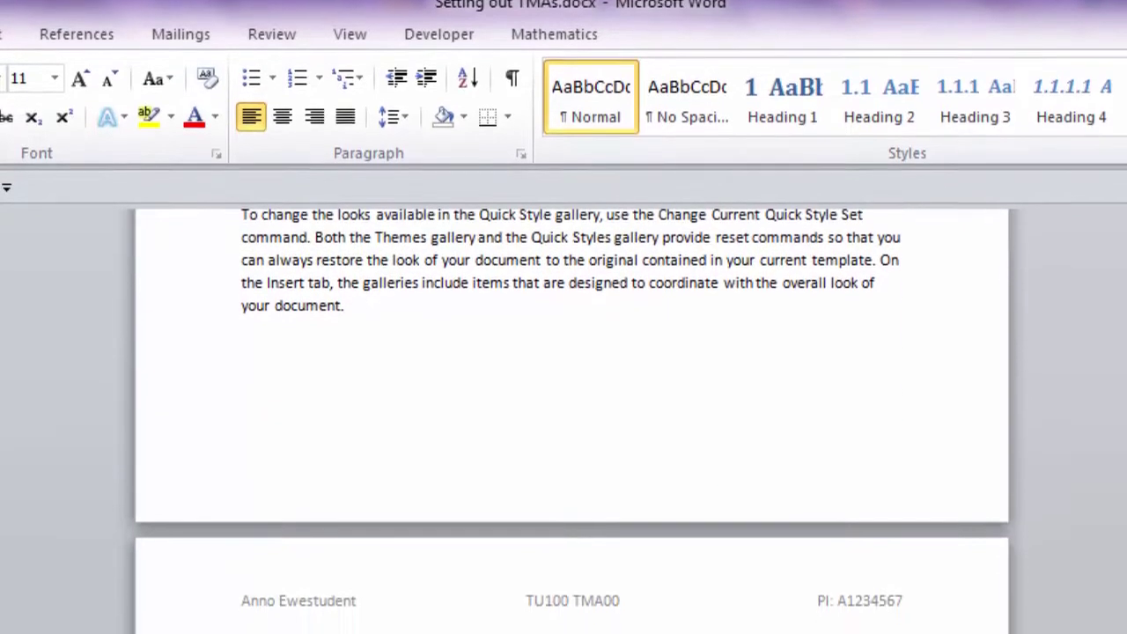
scroll(572, 396, "down", 1)
scroll(573, 396, "down", 1)
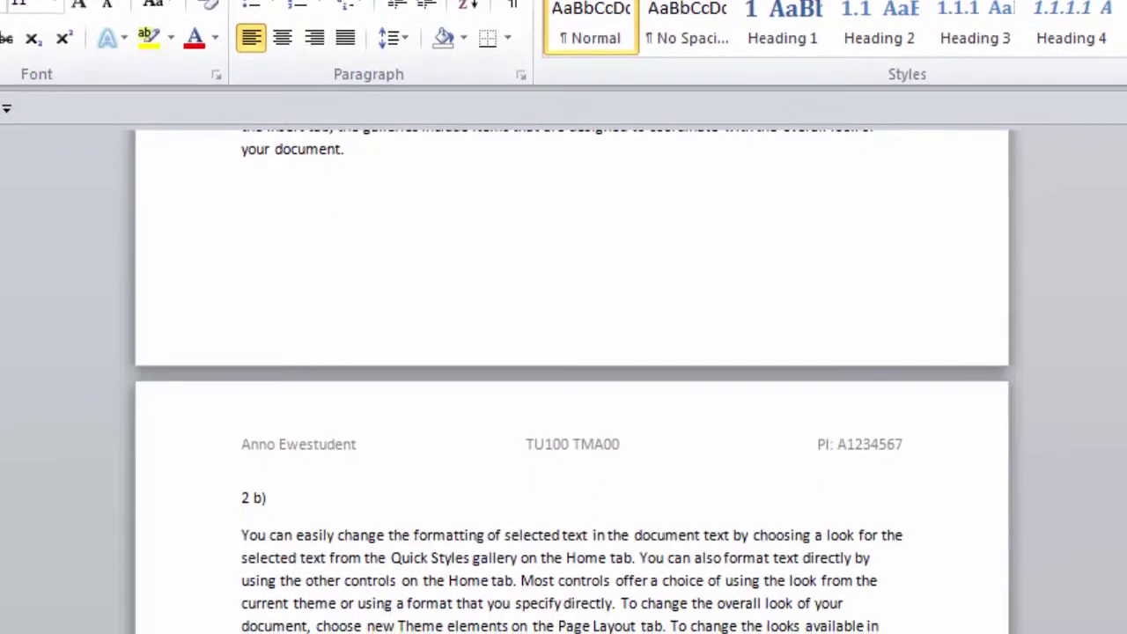
scroll(573, 382, "down", 4)
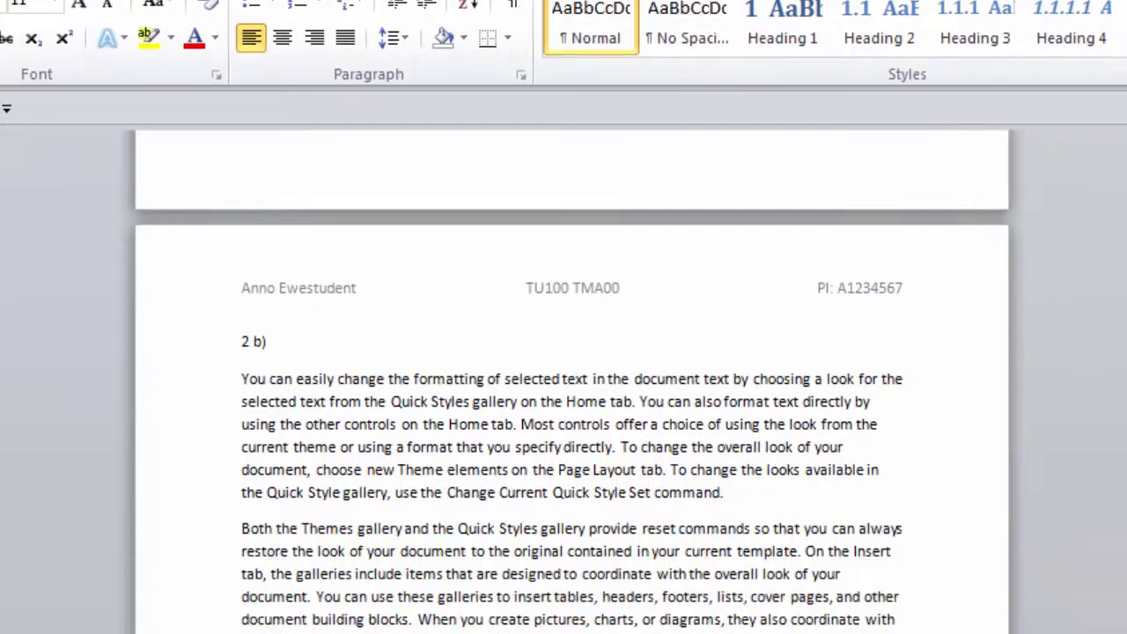
scroll(572, 379, "down", 17)
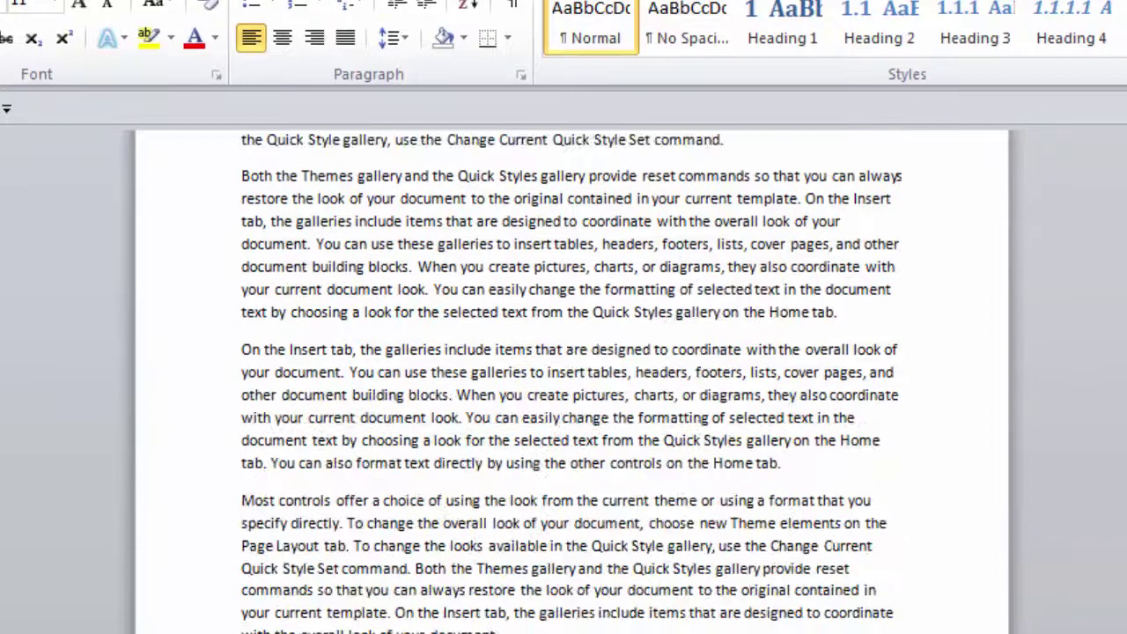
scroll(573, 379, "down", 4)
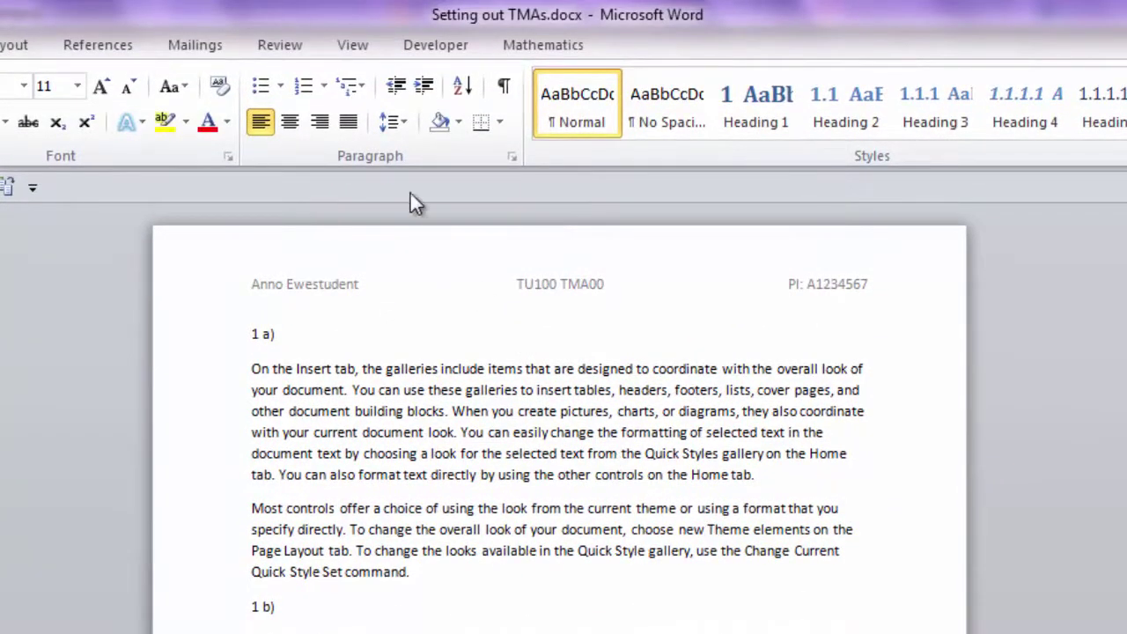
Step: Select the two paragraphs under 1 a) and bring up the line-spacing choices
left_click(401, 122)
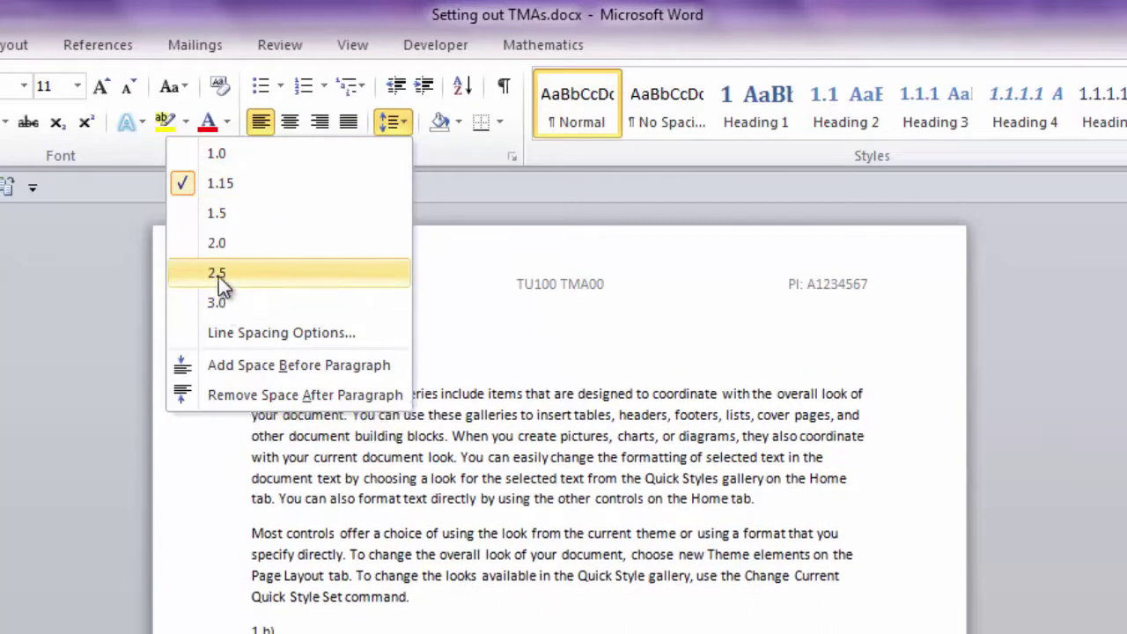
key("Escape")
left_click_drag(253, 370, 436, 572)
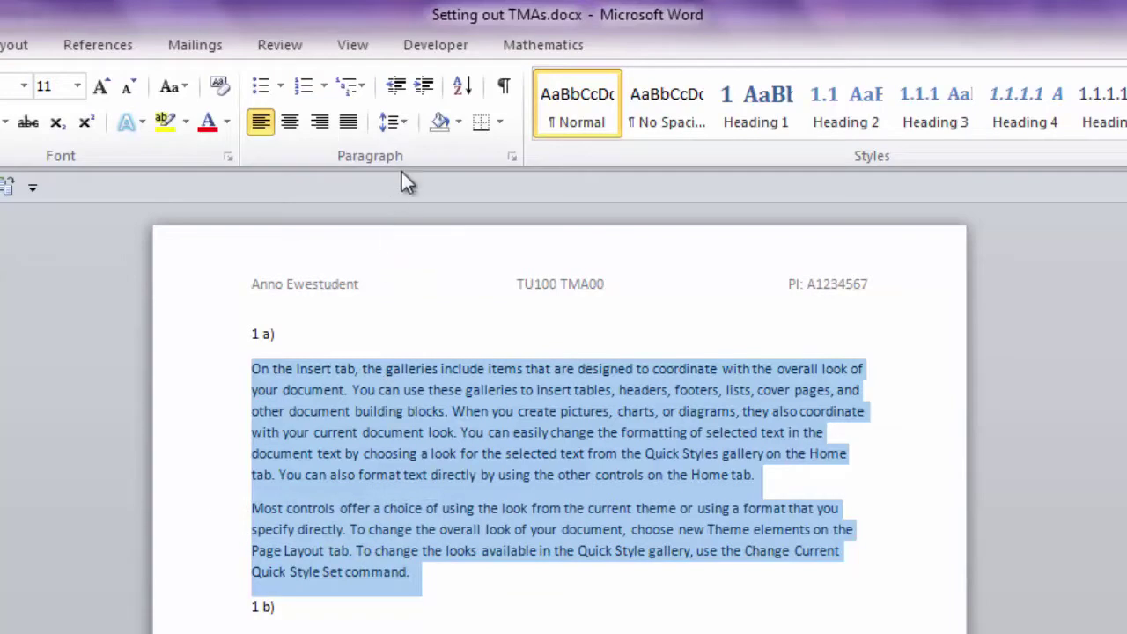
left_click(396, 123)
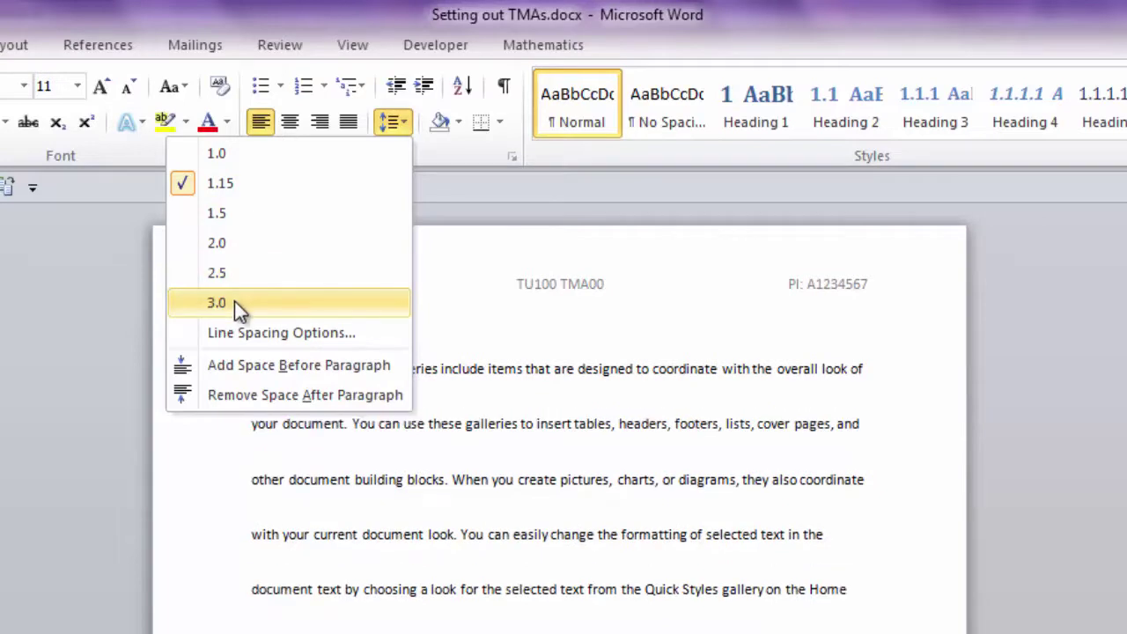
Step: Apply 2.0 line spacing to the selected paragraphs, then set them back to 1.15
left_click(239, 247)
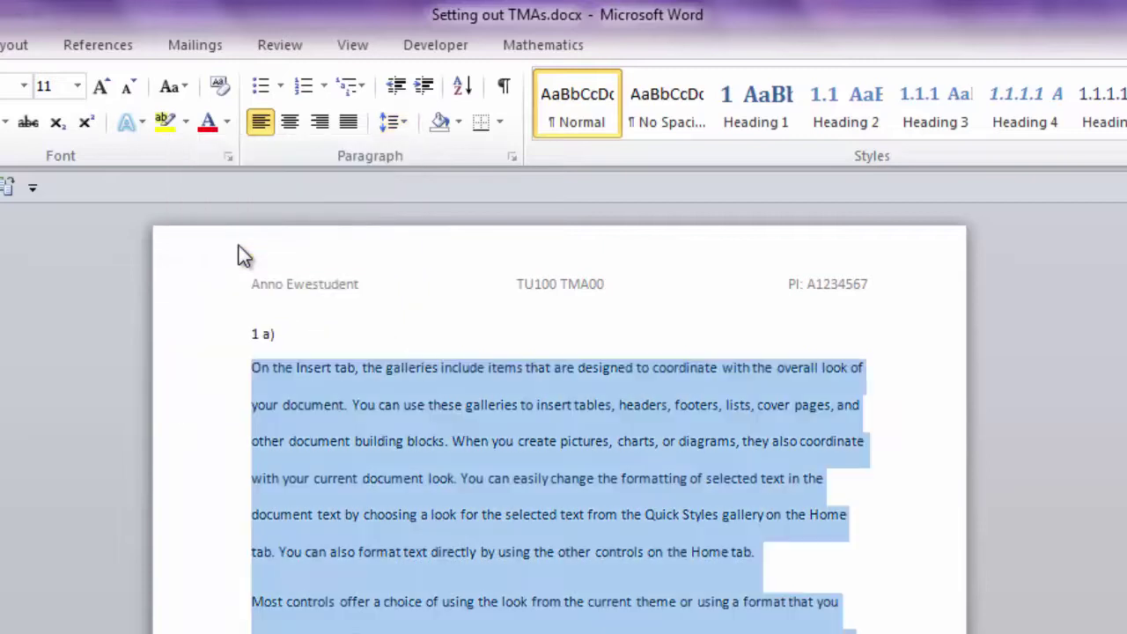
left_click(397, 127)
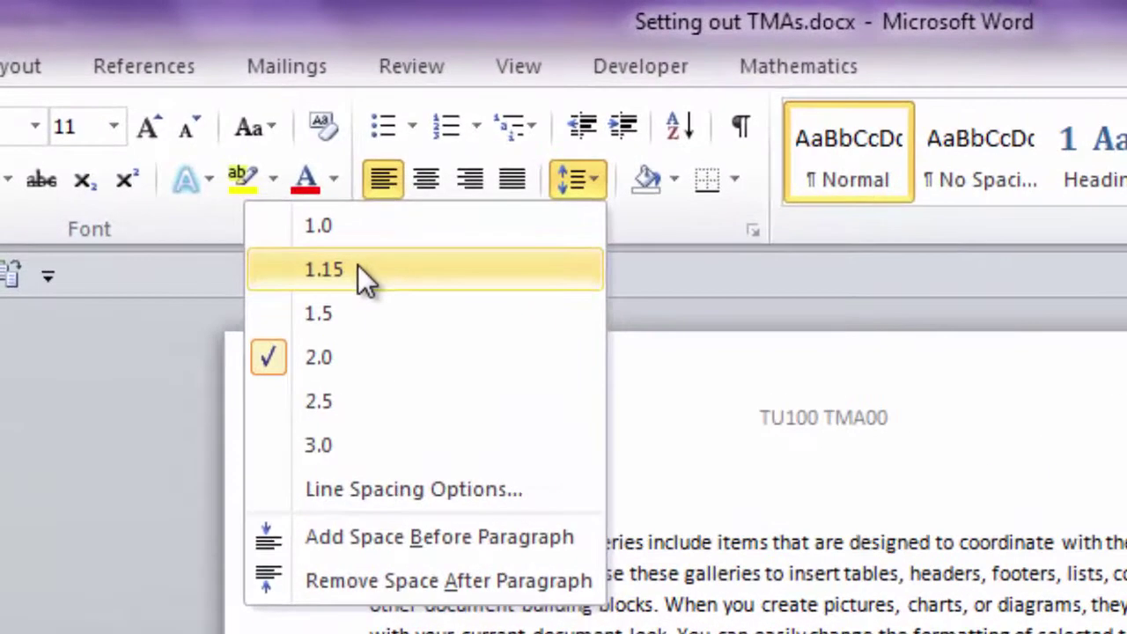
left_click(358, 269)
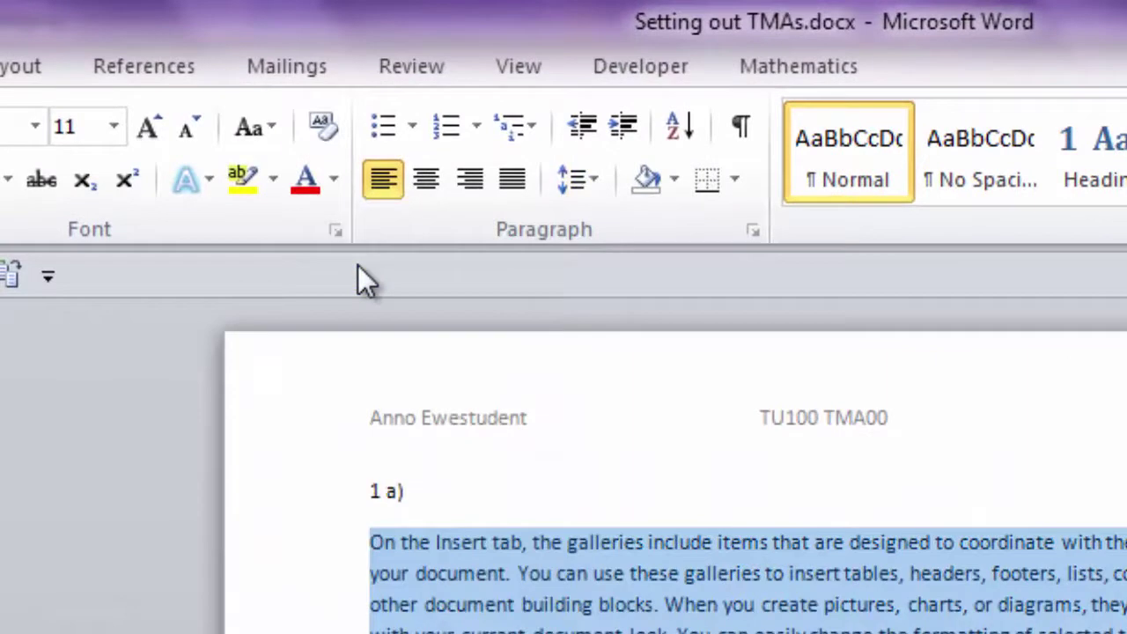
left_click(595, 180)
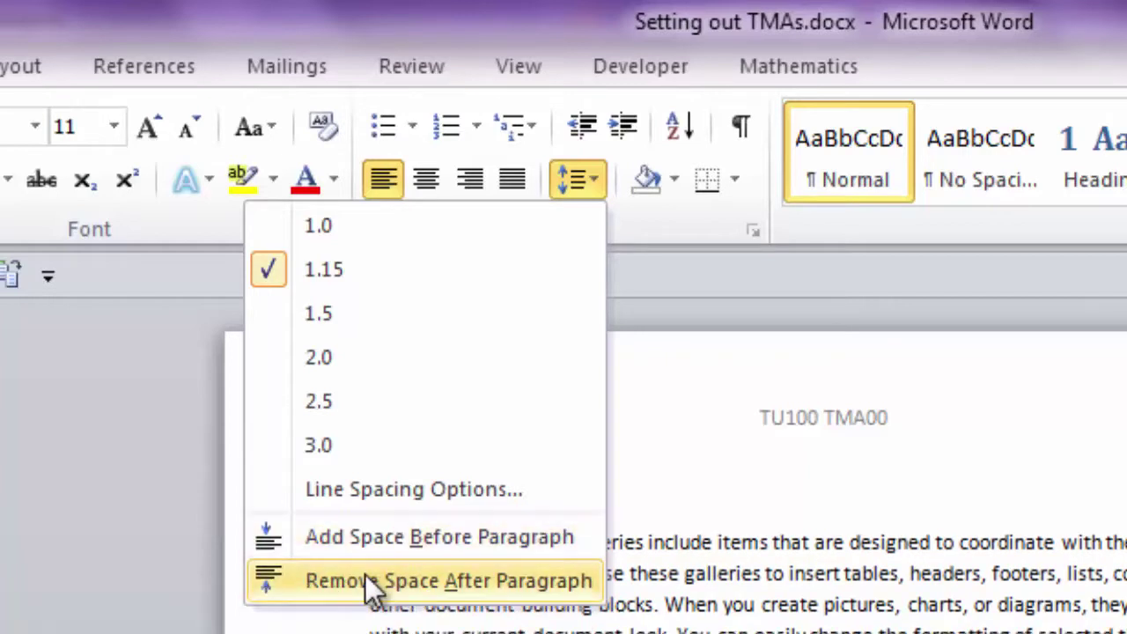
Step: Remove the space after the selected paragraphs under 1 a)
left_click(364, 574)
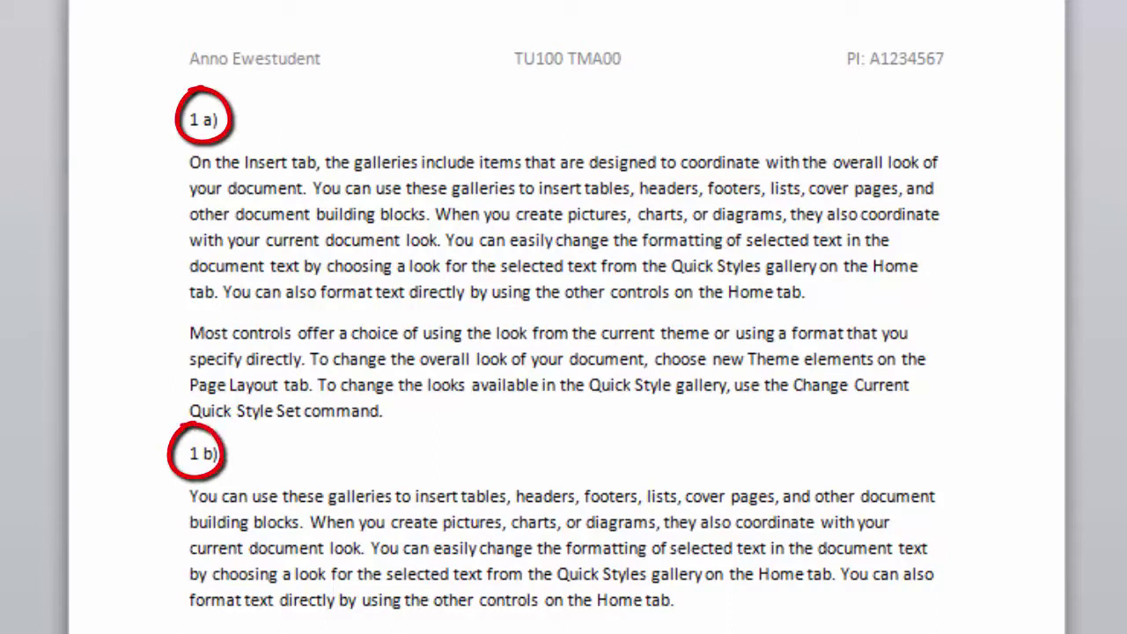
scroll(563, 317, "down", 4)
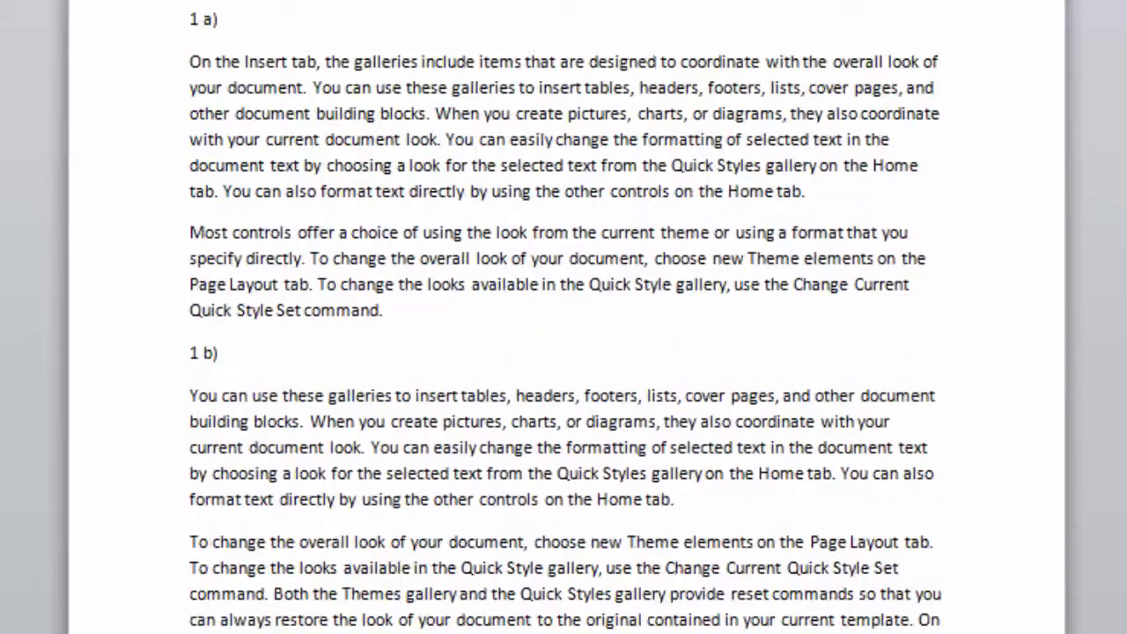
scroll(564, 317, "down", 5)
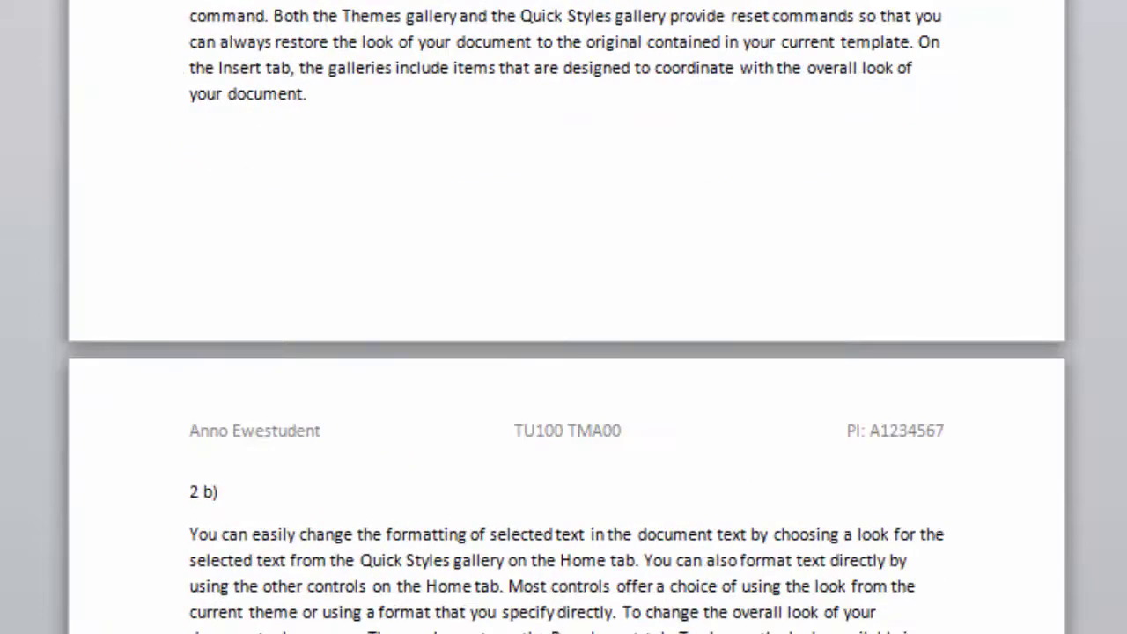